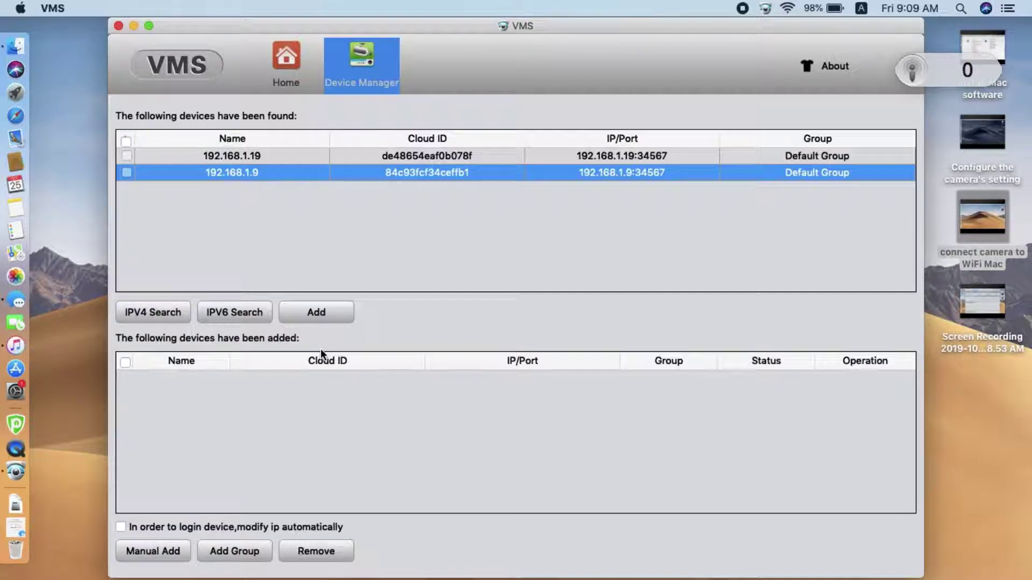
Run an IPv4 search, add camera 192.168.20.23 to managed devices, and select its row
left_click(349, 310)
left_click(249, 319)
left_click(142, 313)
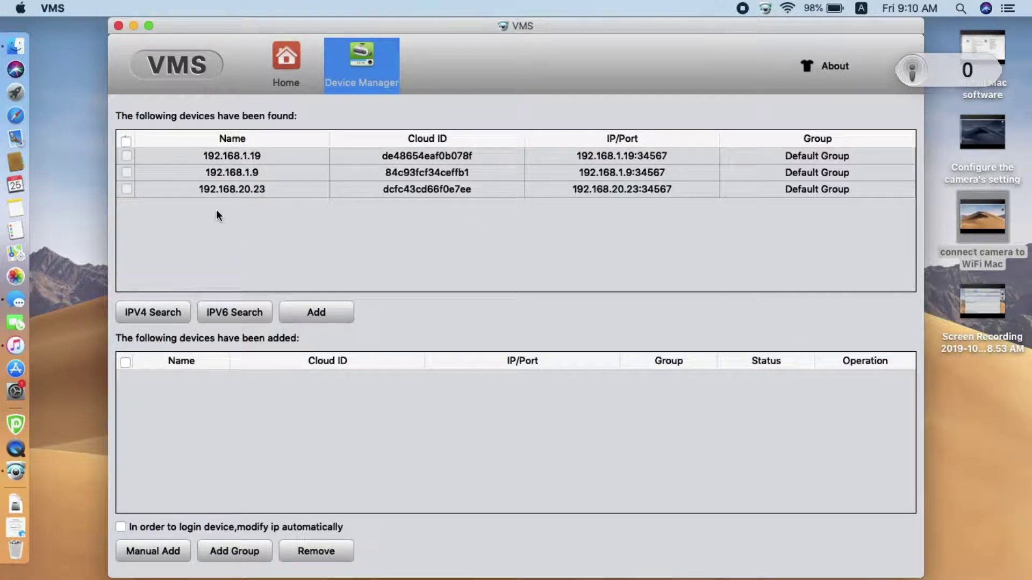
left_click(126, 189)
left_click(317, 313)
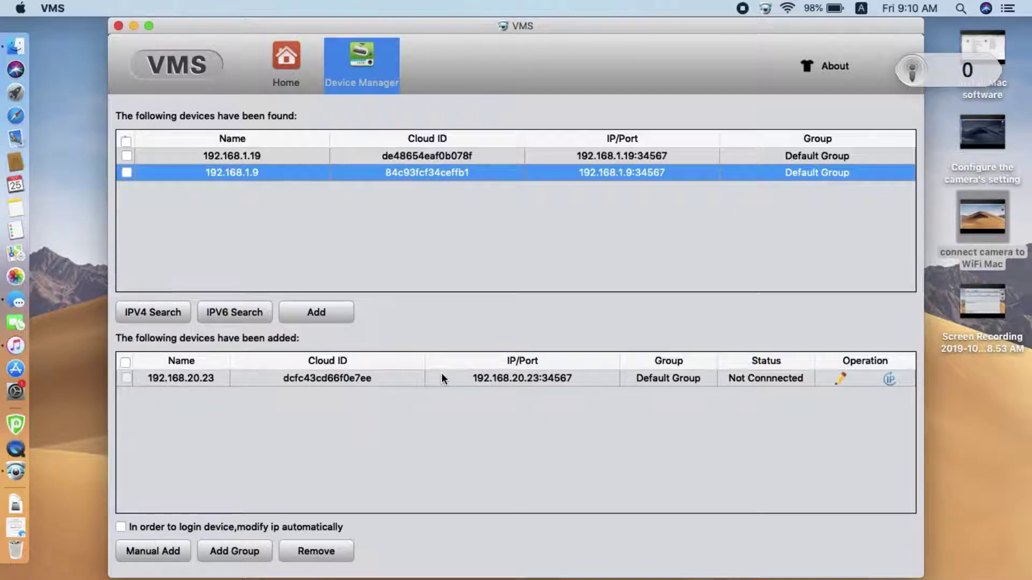
left_click(762, 383)
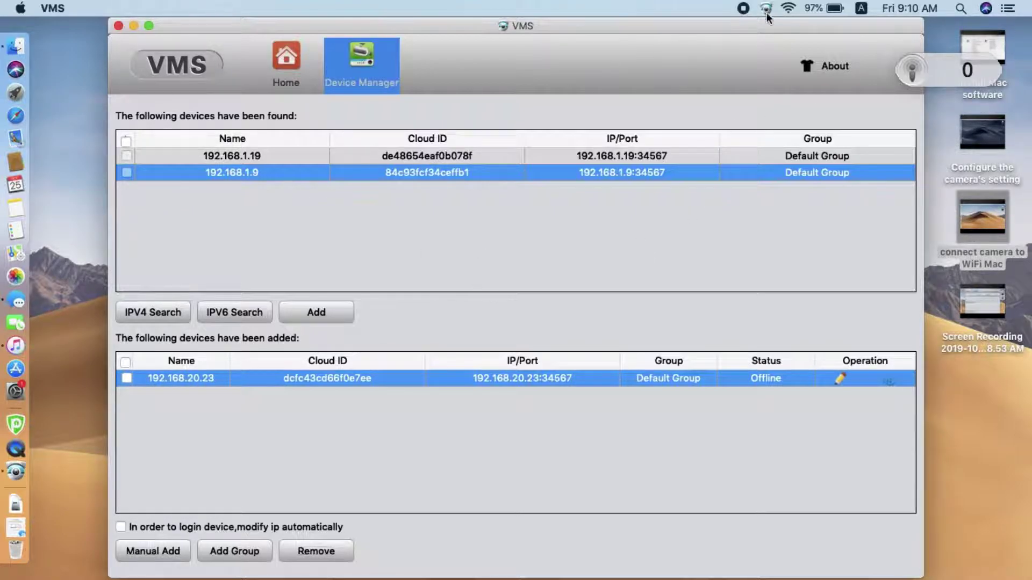
left_click(788, 8)
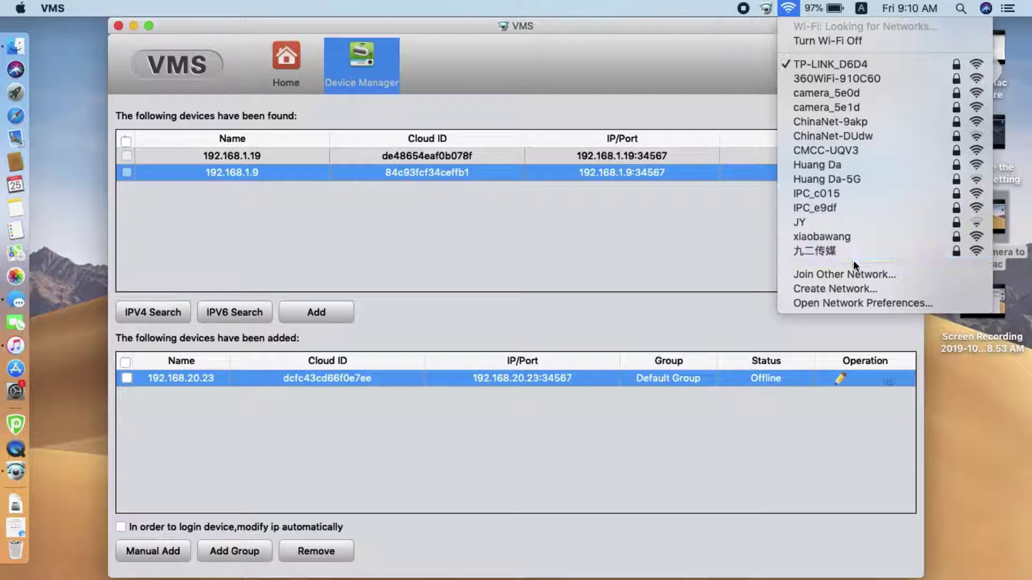
left_click(858, 303)
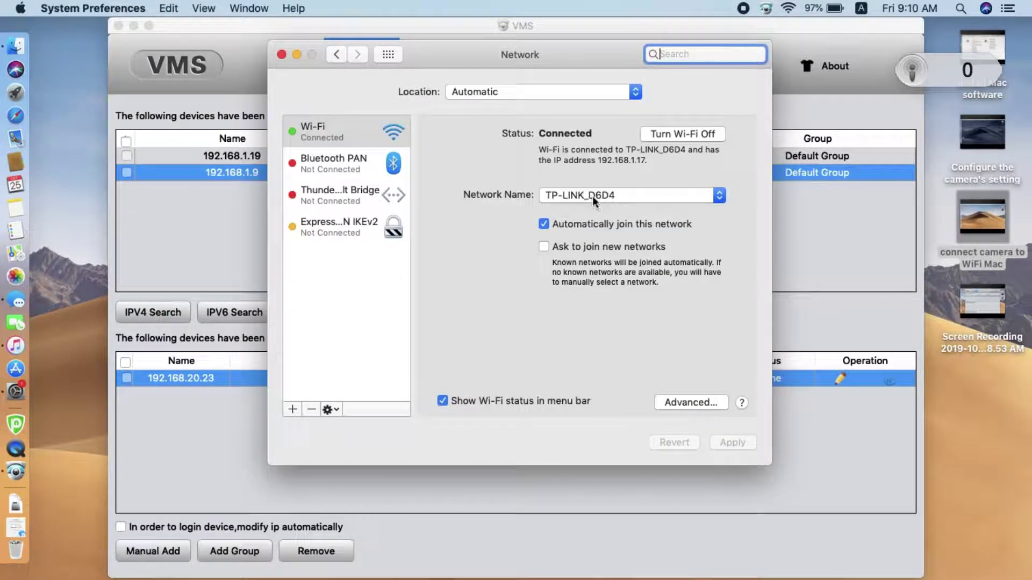
left_click(691, 403)
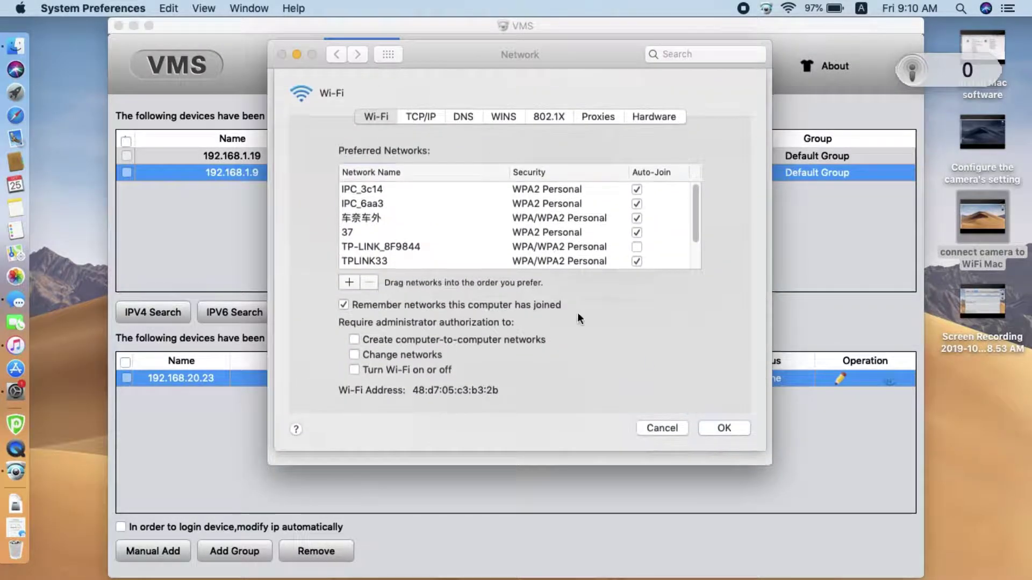
left_click(420, 116)
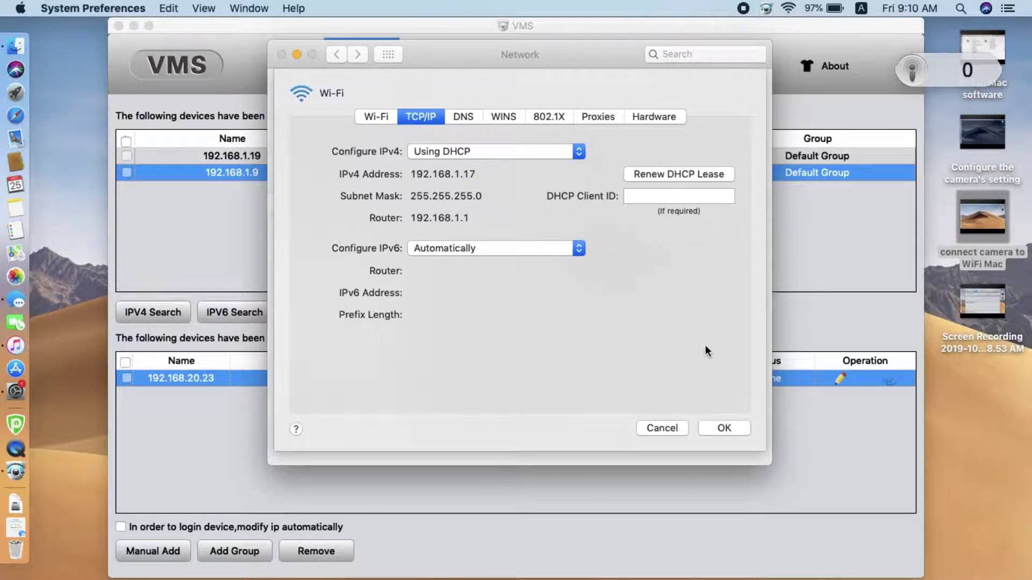
left_click(679, 428)
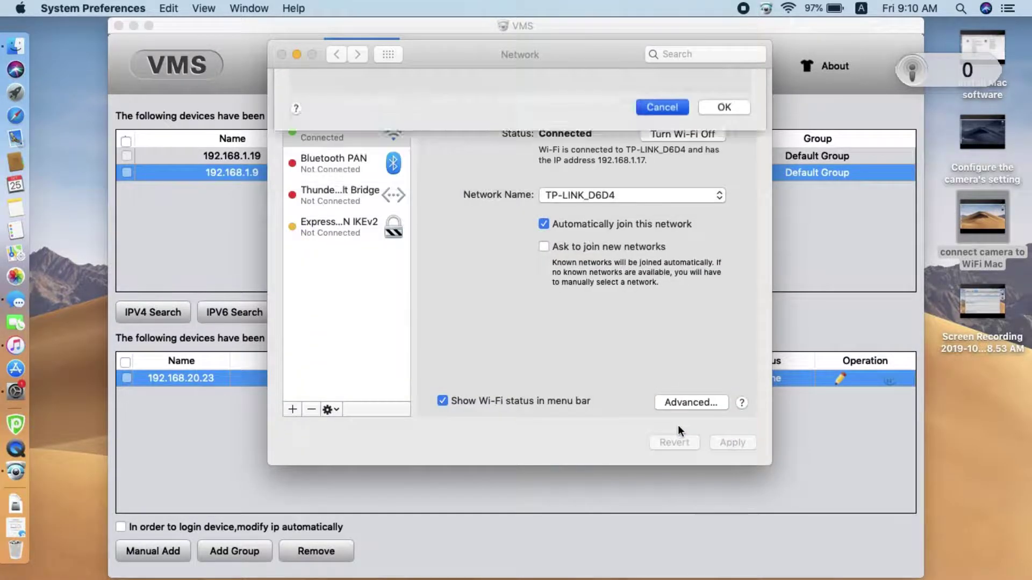
left_click(287, 56)
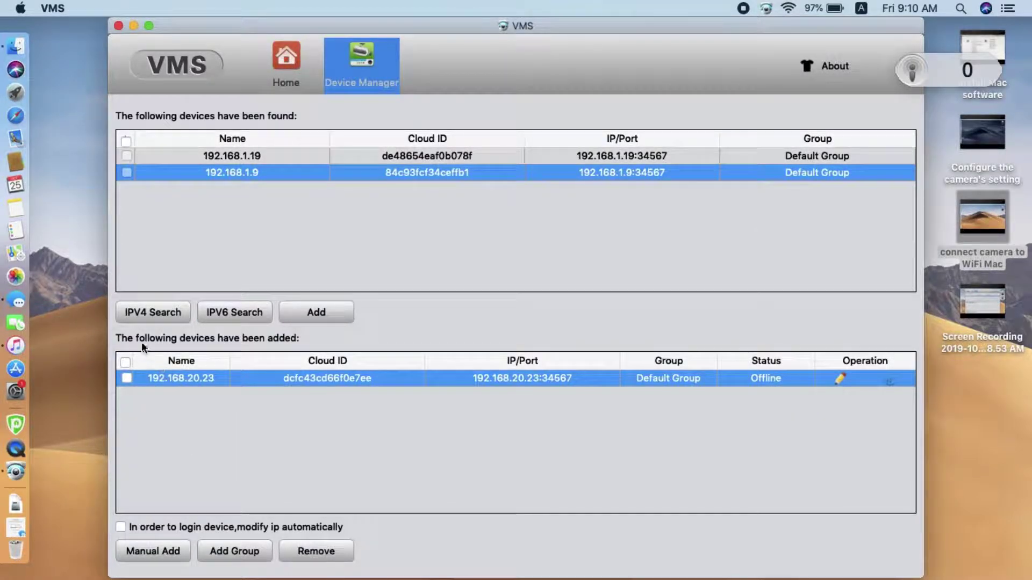
Remove the added 192.168.20.23 camera from the managed devices
left_click(154, 317)
left_click(127, 379)
left_click(309, 551)
left_click(479, 315)
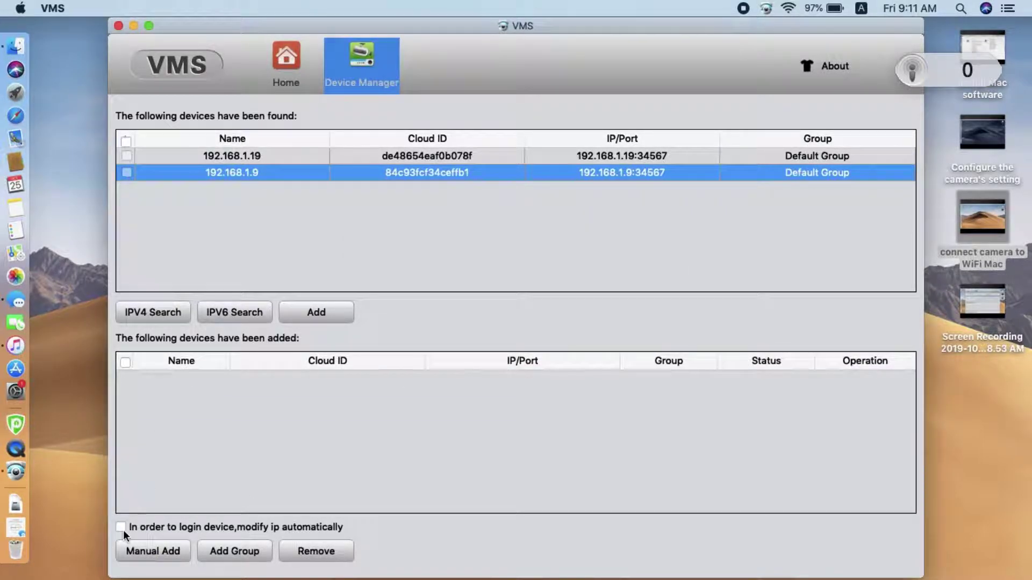
Rescan and re-add 192.168.20.23 with automatic IP modification left off, then tick its row
left_click(156, 316)
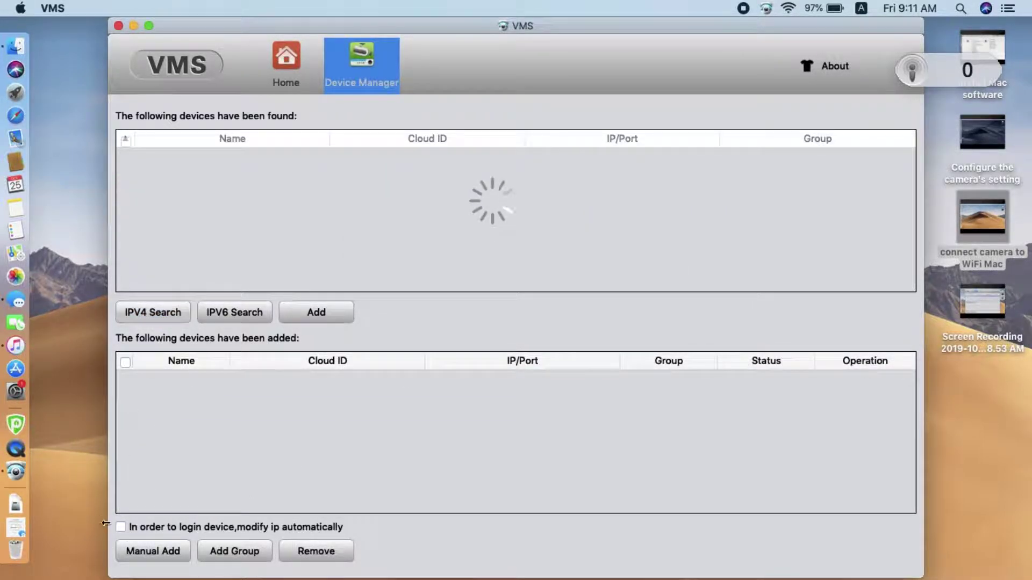
left_click(121, 528)
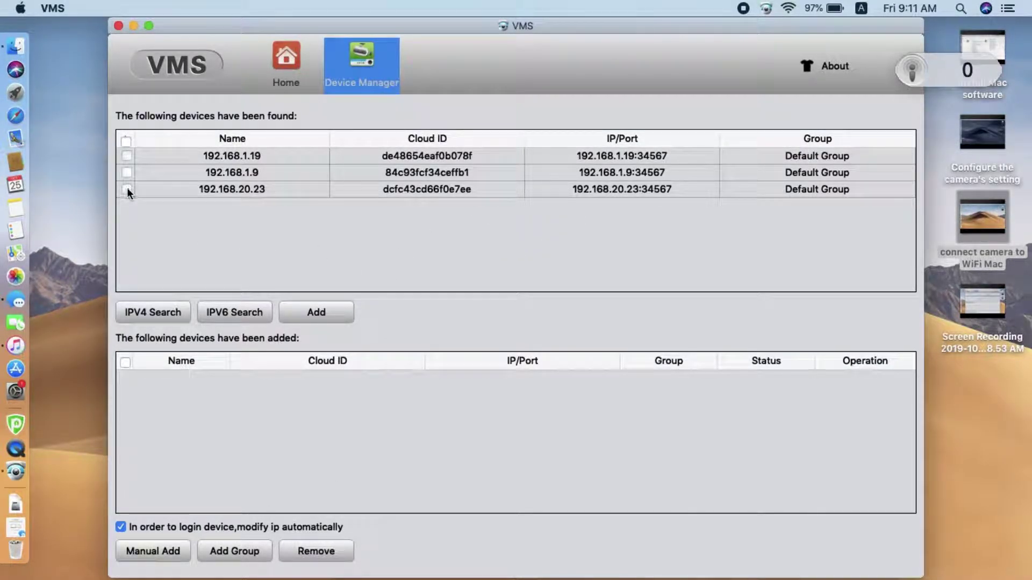
left_click(127, 188)
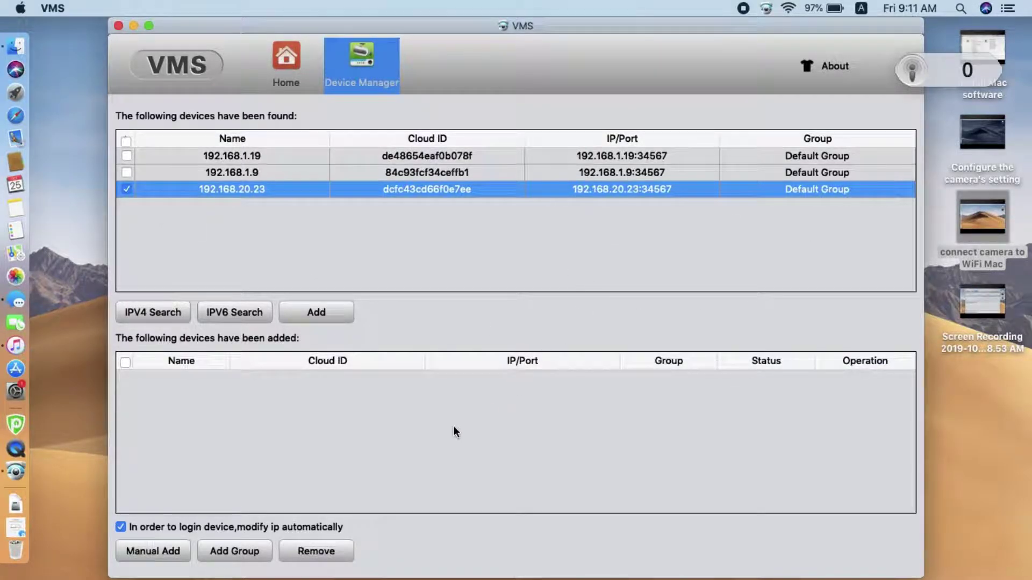
left_click(120, 528)
left_click(314, 317)
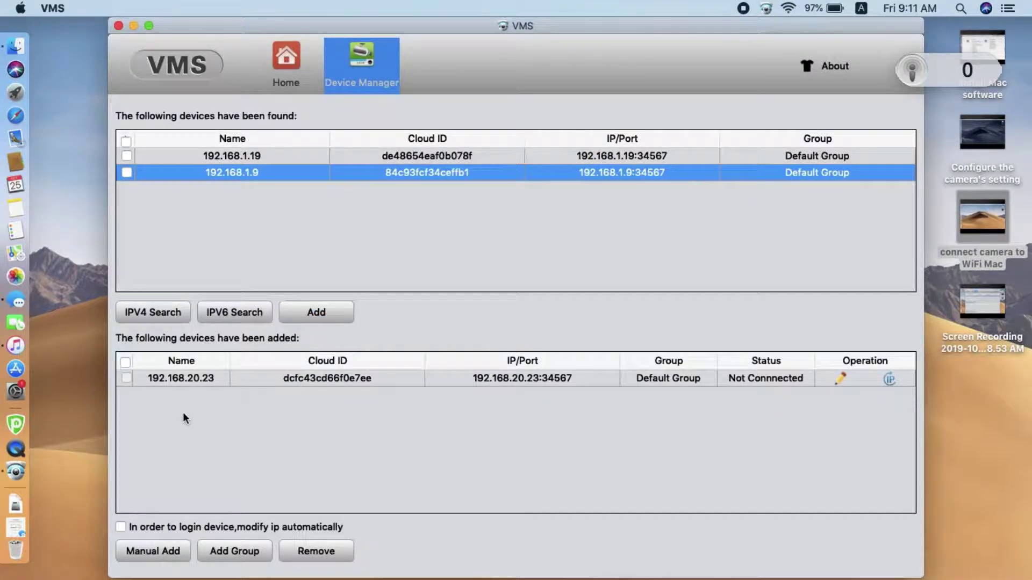
left_click(128, 378)
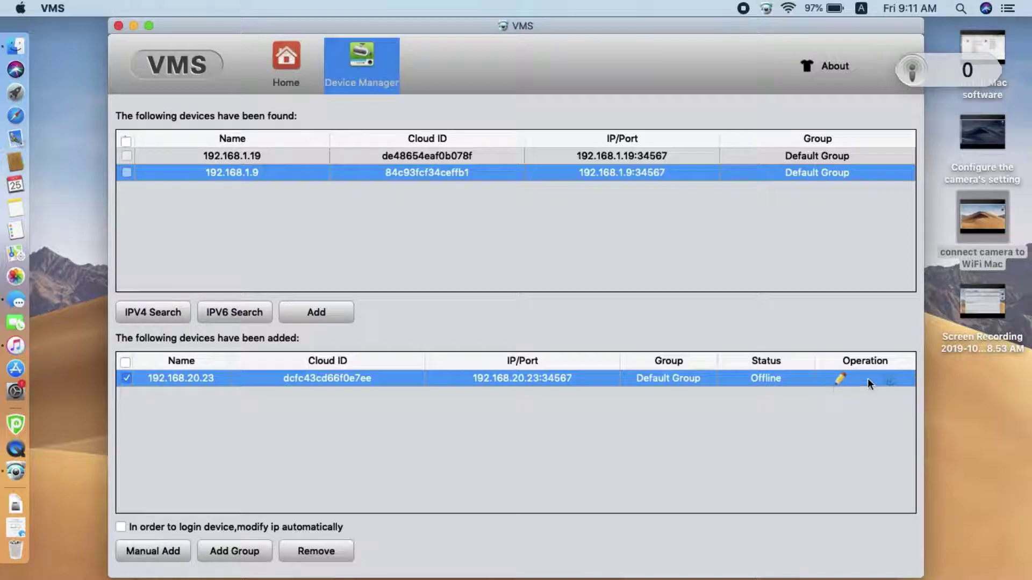
Change the camera's IP to 192.168.1.23 and its gateway to 192.168.1.1
left_click(882, 379)
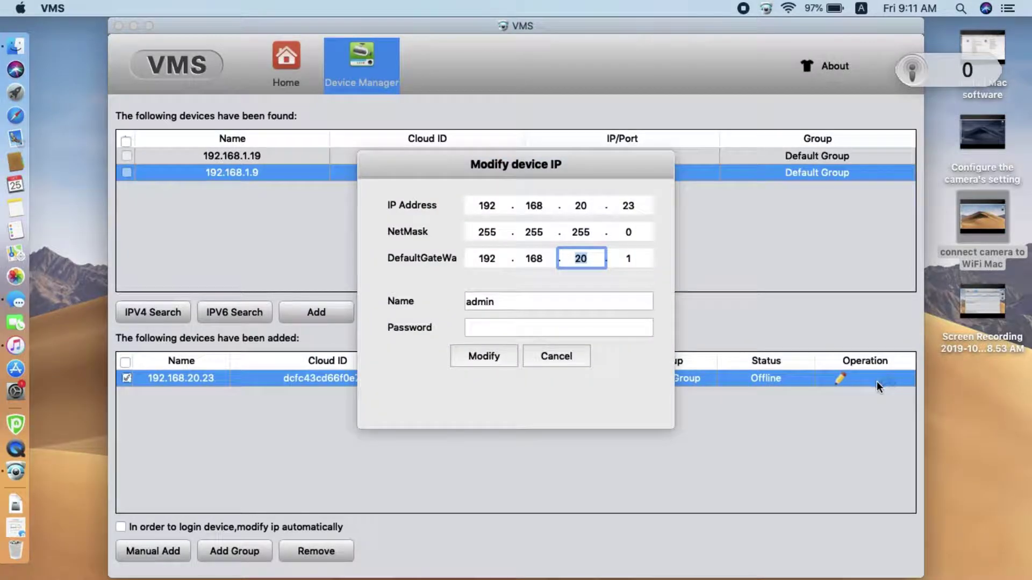
double_click(586, 209)
type("1")
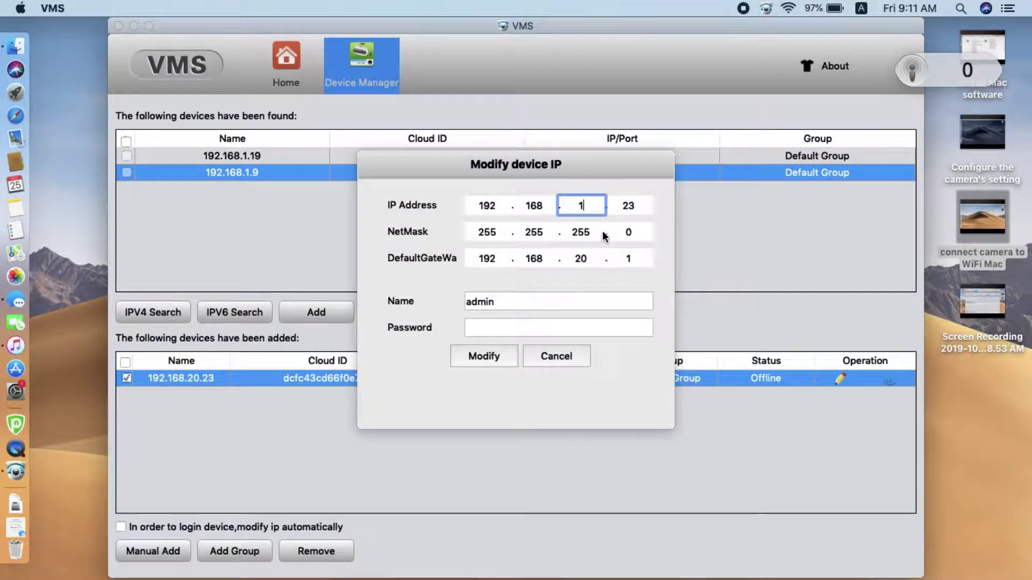
double_click(594, 258)
type("1")
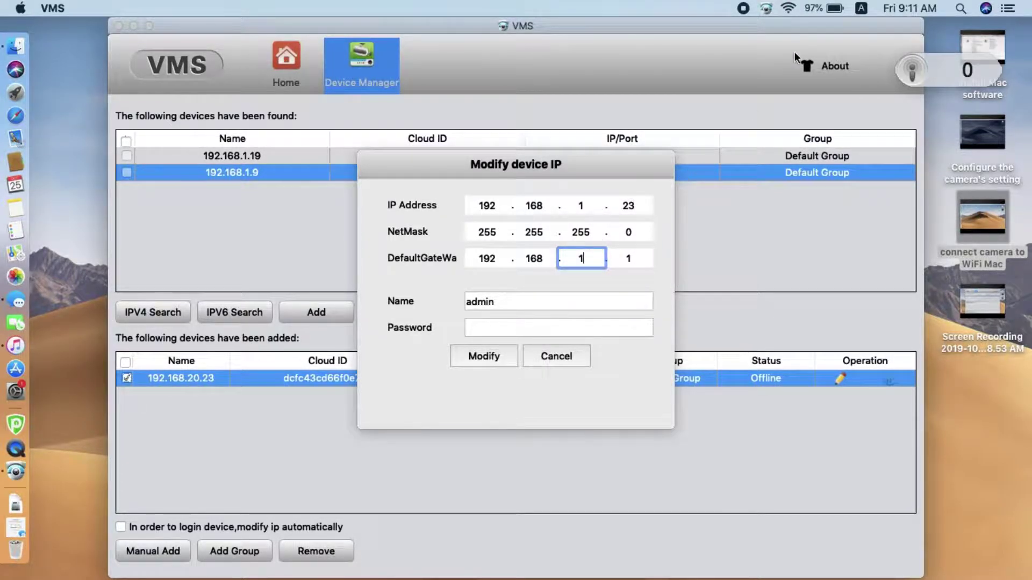
Check the Mac's Wi-Fi TCP/IP address and router, then apply the new camera IP
left_click(787, 8)
left_click(824, 302)
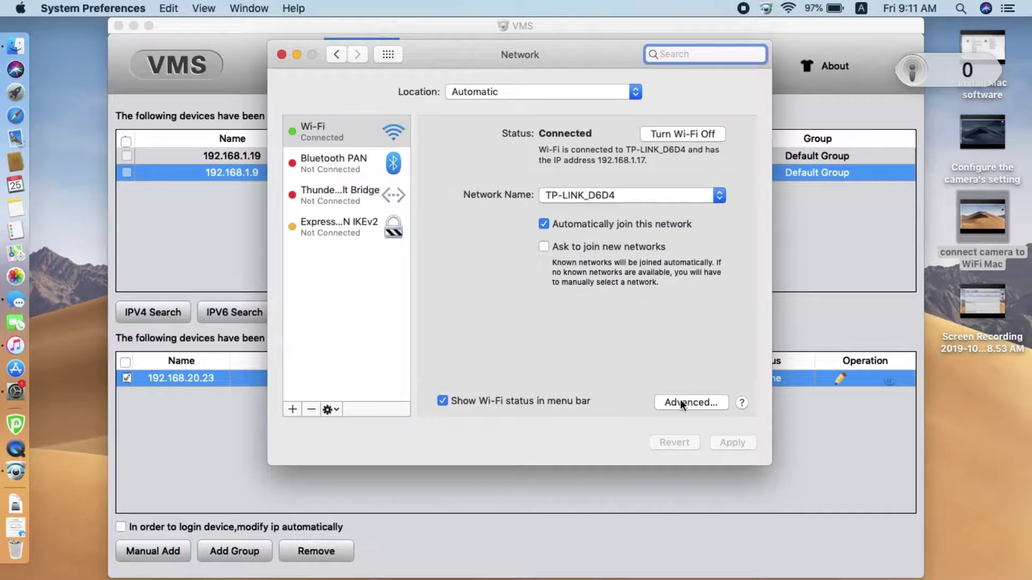
left_click(680, 403)
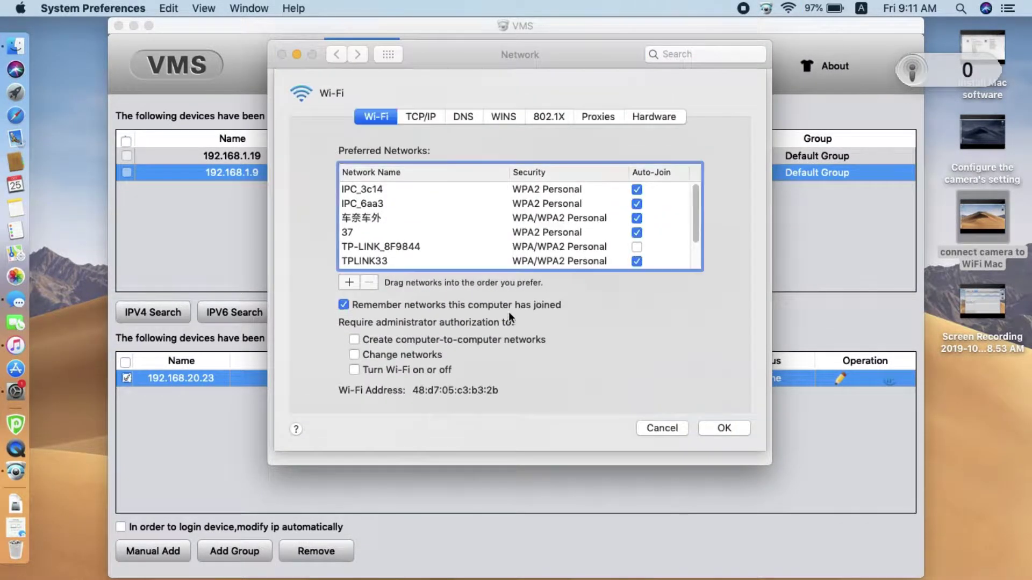
left_click(431, 119)
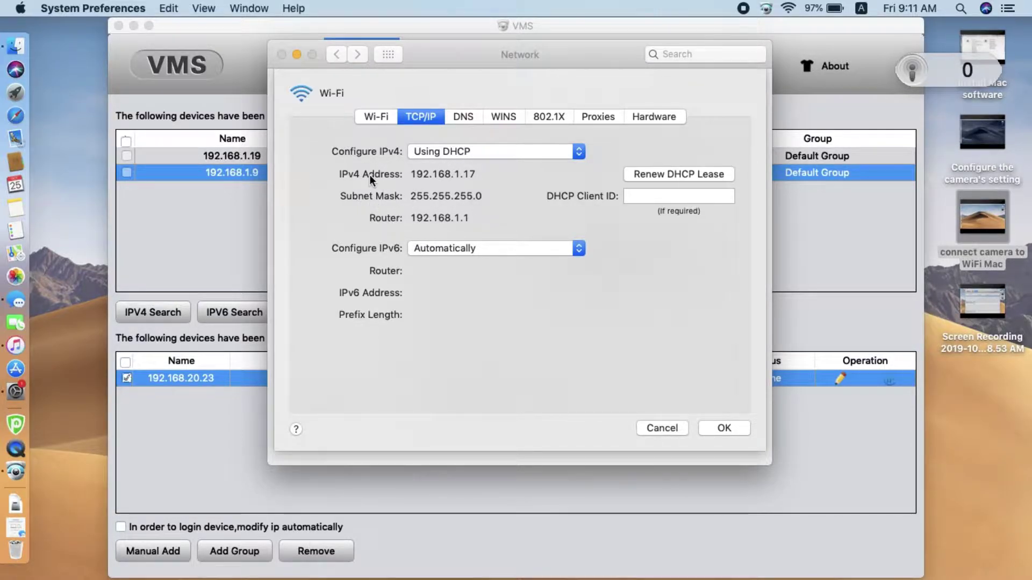
left_click(296, 54)
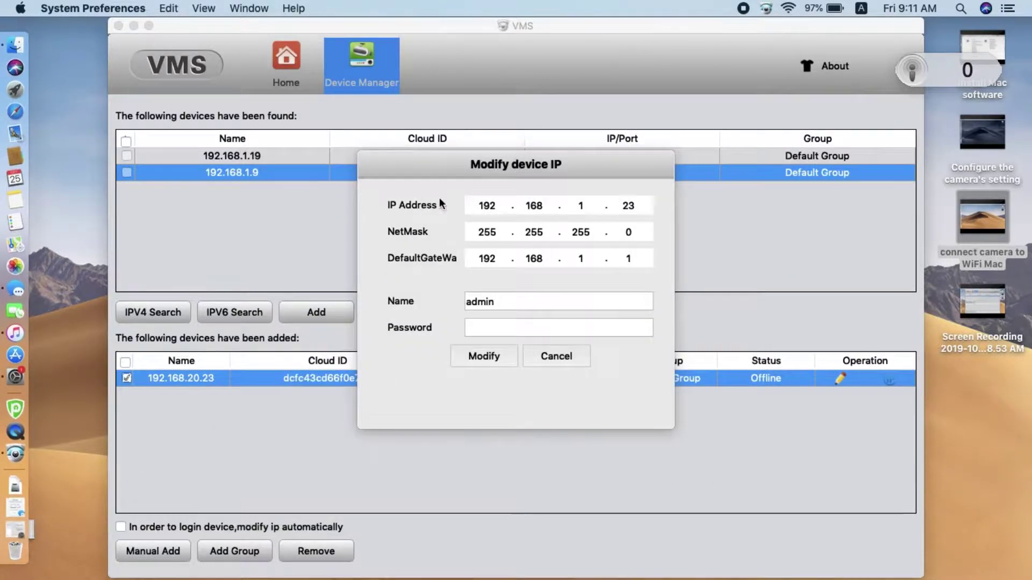
left_click(483, 359)
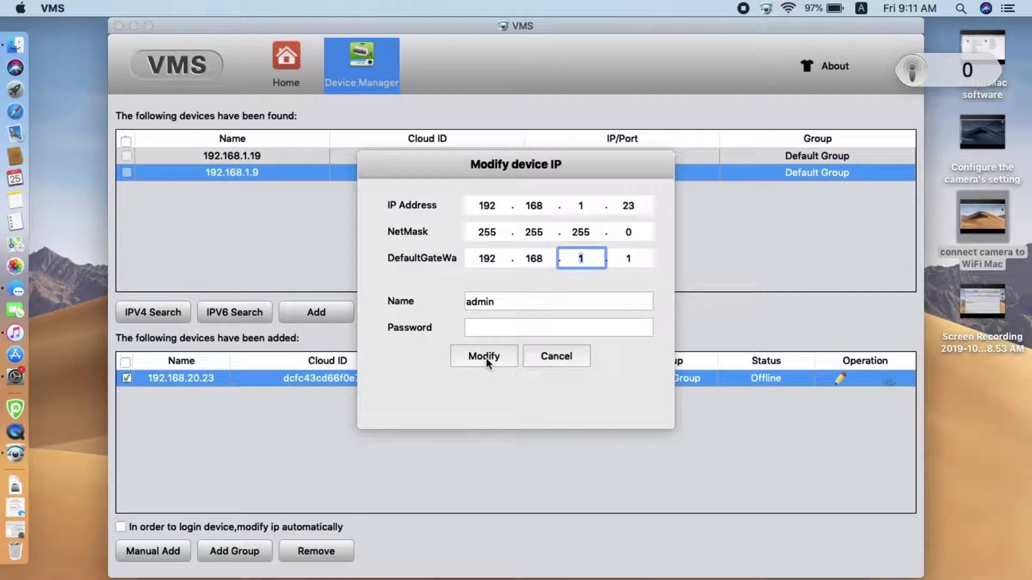
left_click(485, 357)
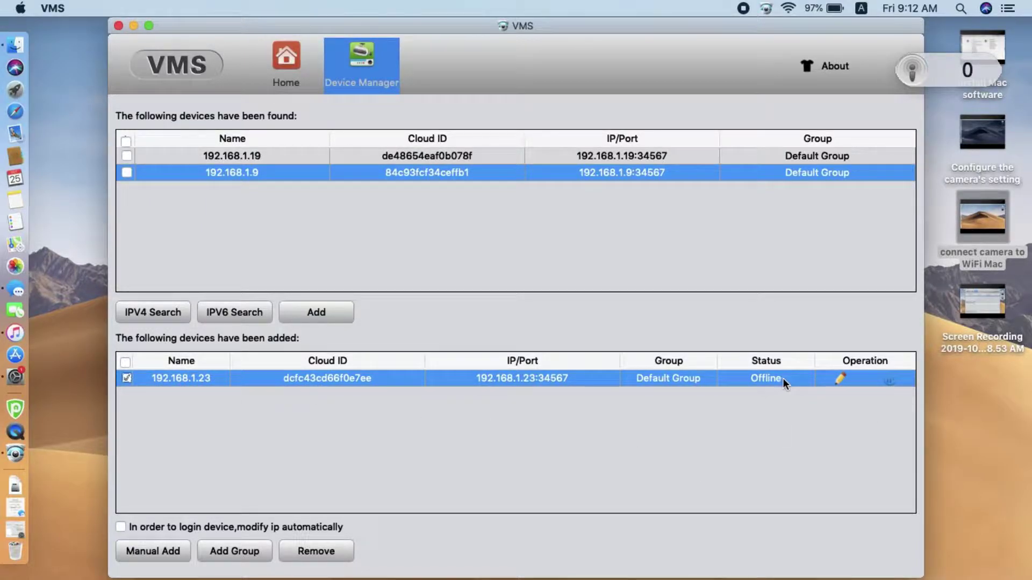
Cancel the camera removal prompt and return to the Home page
left_click(310, 549)
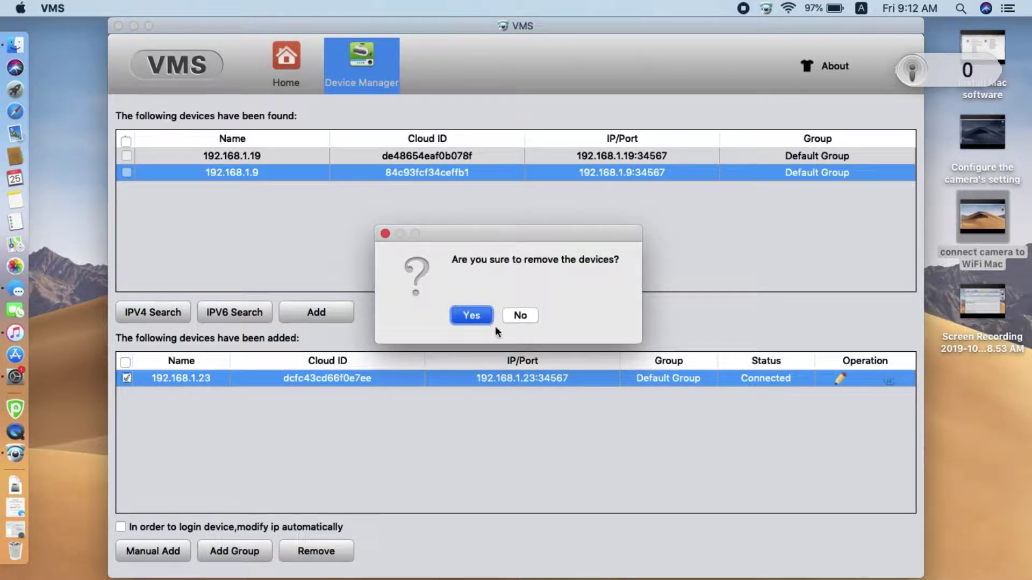
left_click(530, 316)
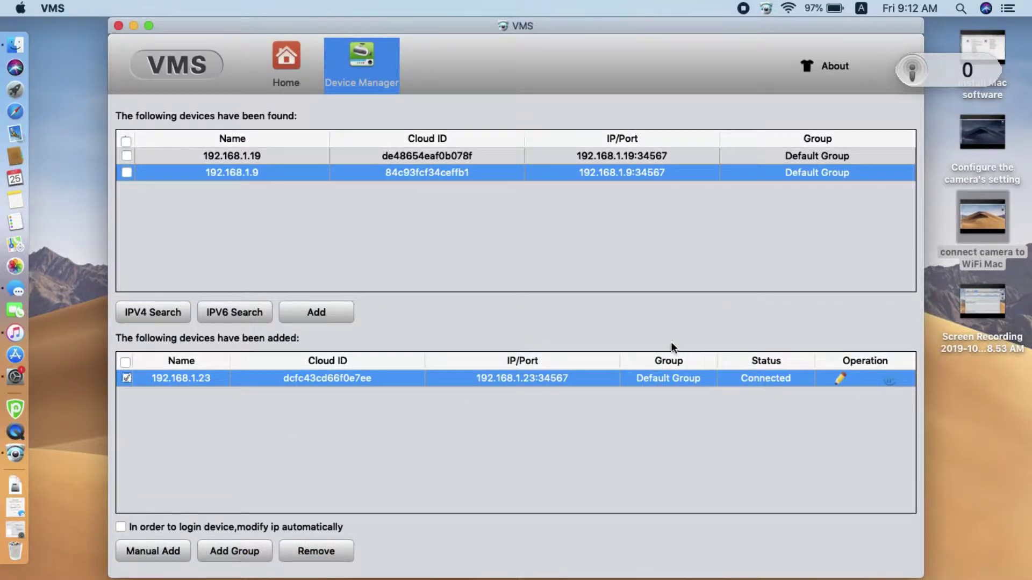
left_click(285, 67)
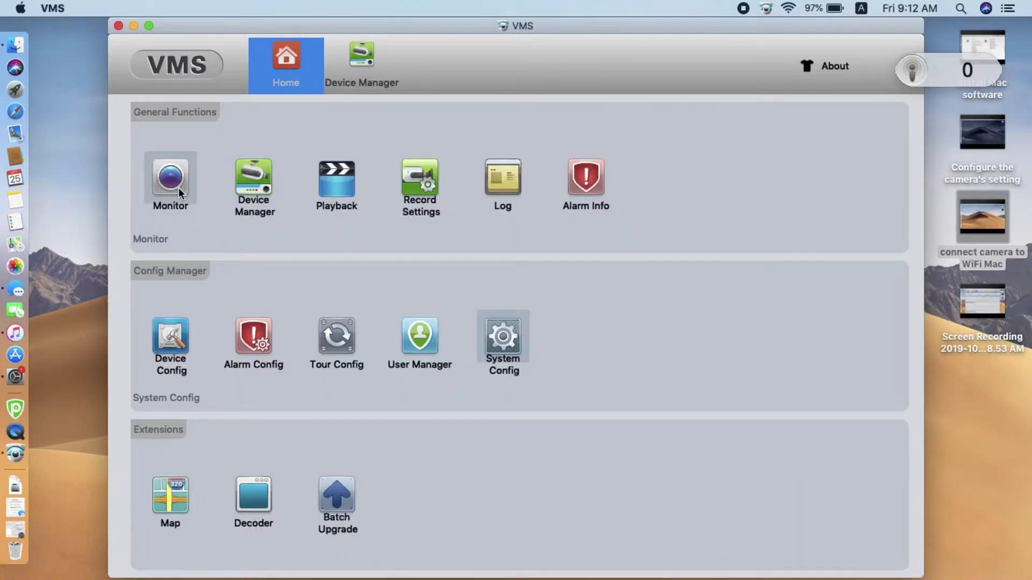
Play camera 192.168.1.23 live in Monitor and maximize its pane
left_click(177, 185)
double_click(856, 152)
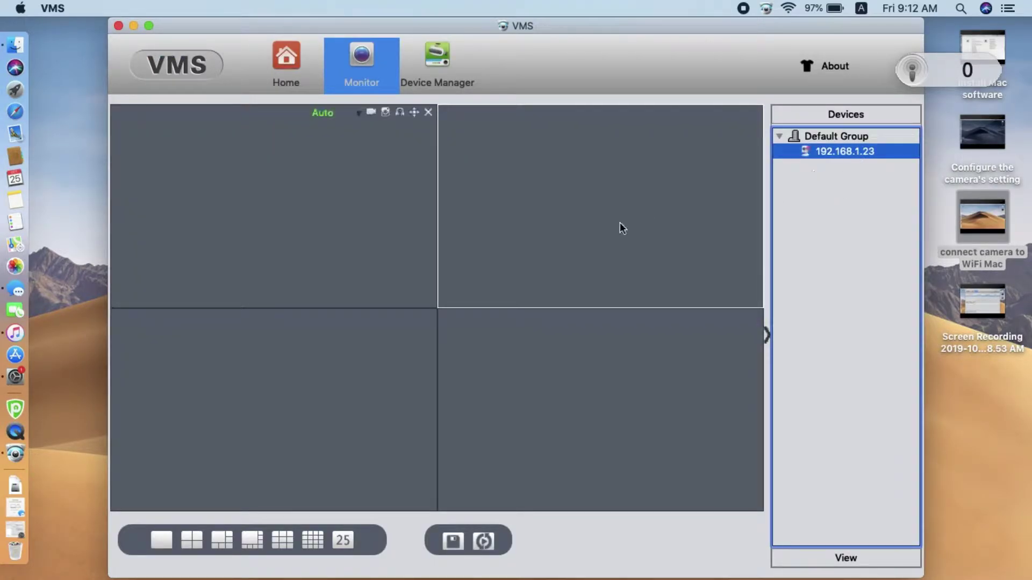
double_click(384, 234)
Switch the feed to Extra Stream and back to Main Stream, then return to Device Manager
right_click(832, 153)
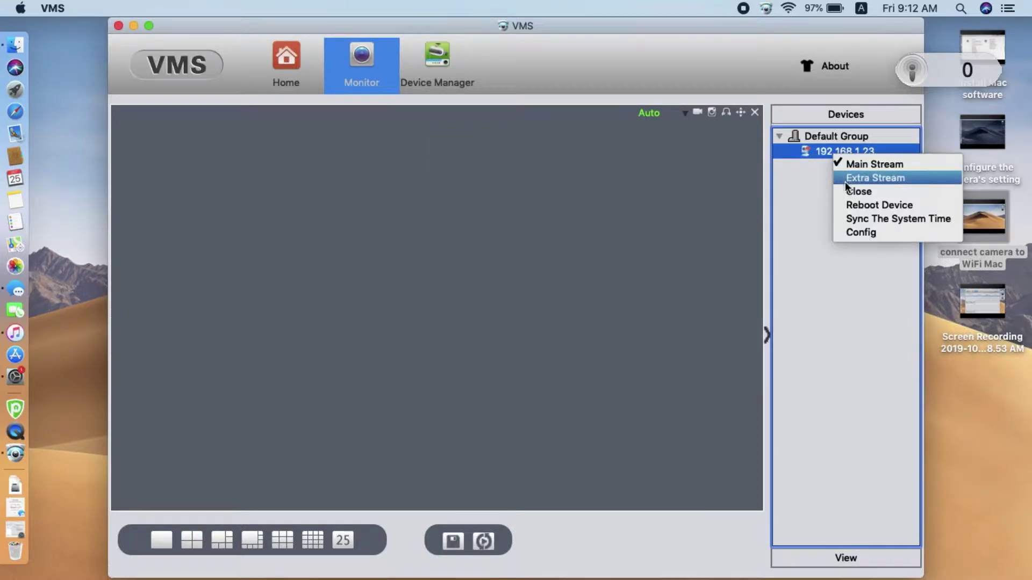
left_click(846, 179)
right_click(839, 158)
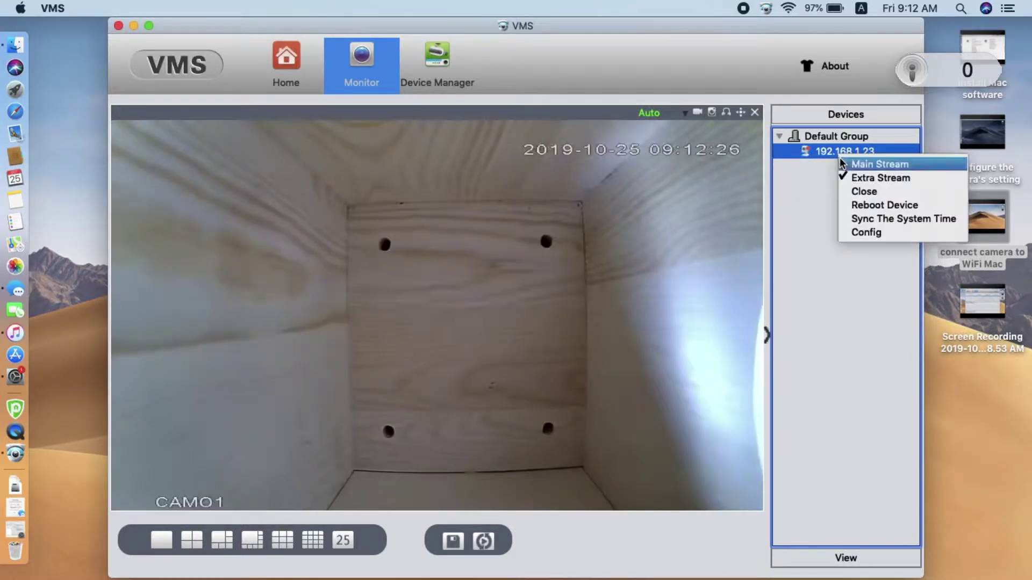
left_click(843, 164)
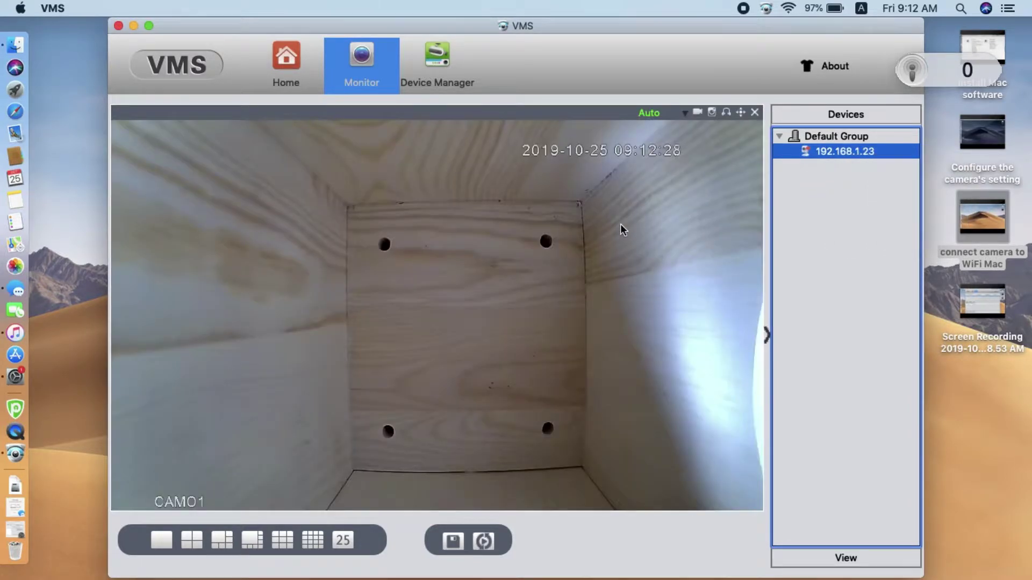
left_click(458, 89)
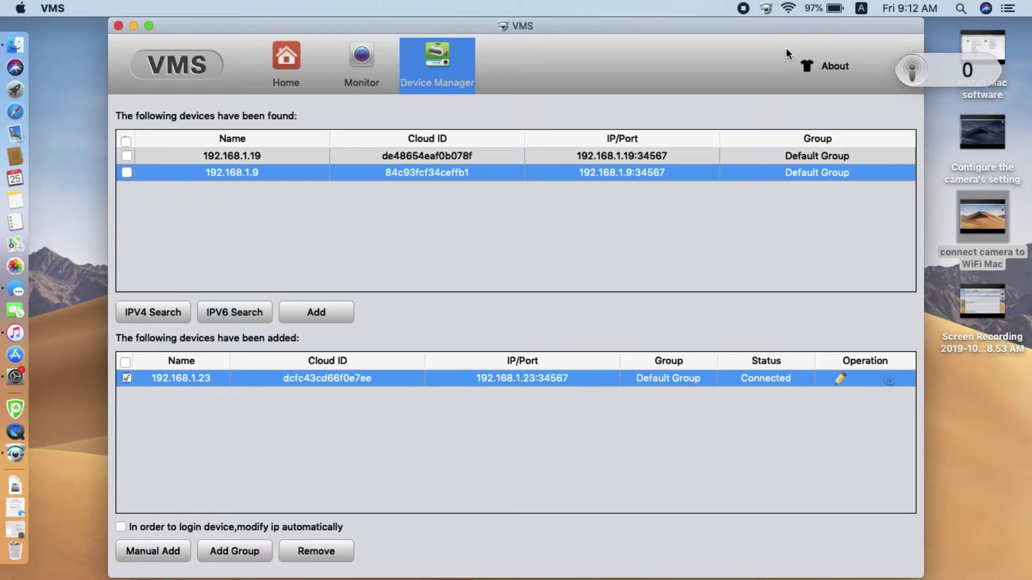
left_click(789, 8)
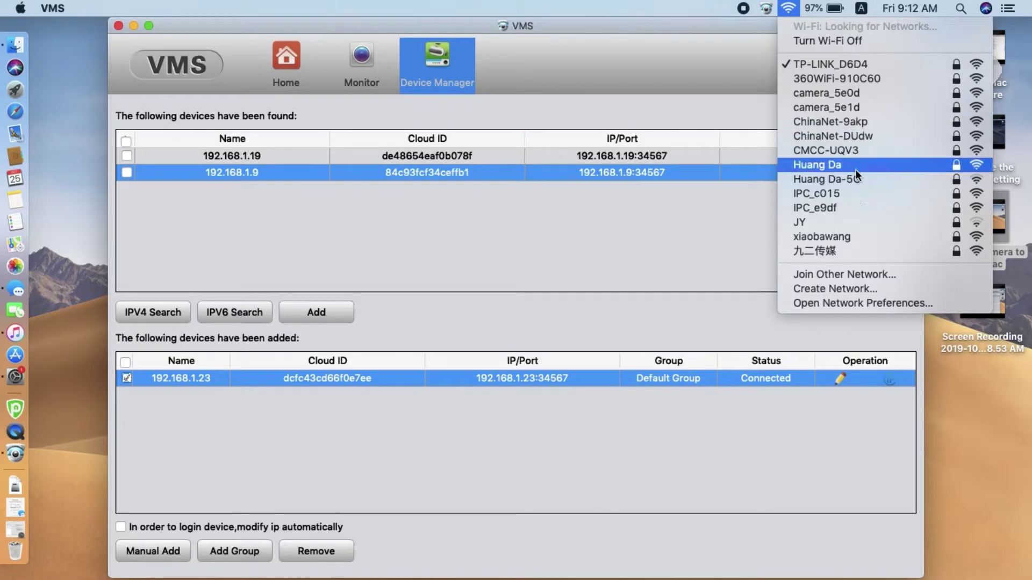
left_click(856, 303)
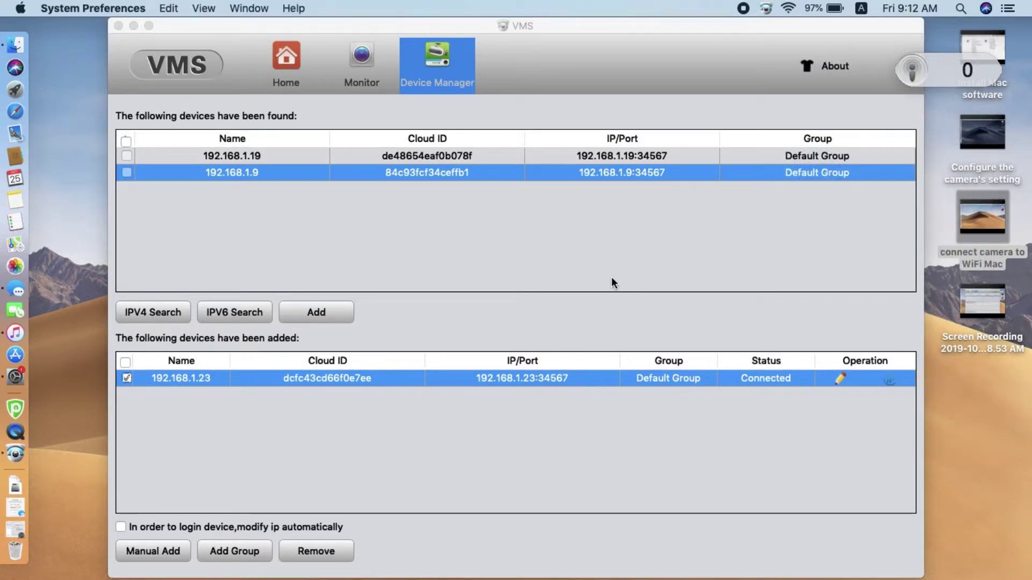